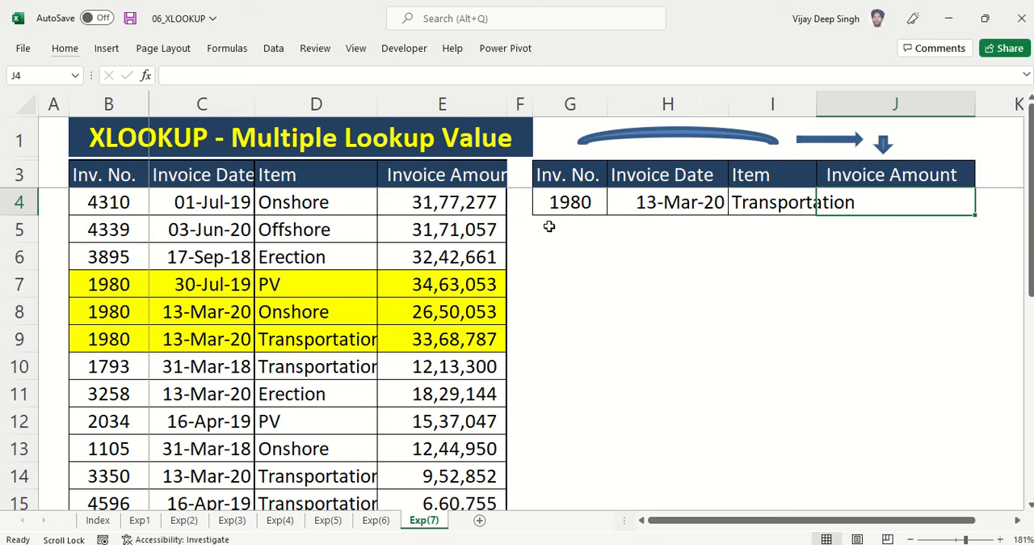
# Examine the lookup criteria in G4:I4 and compare them with the highlighted rows 7 to 9 of the invoice table
pyautogui.click(570, 204)
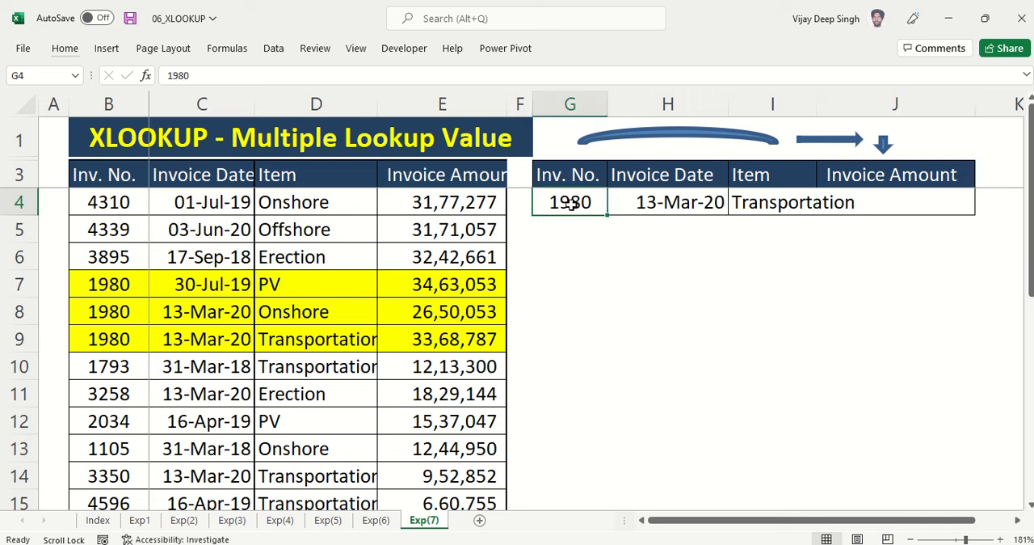
pyautogui.click(657, 203)
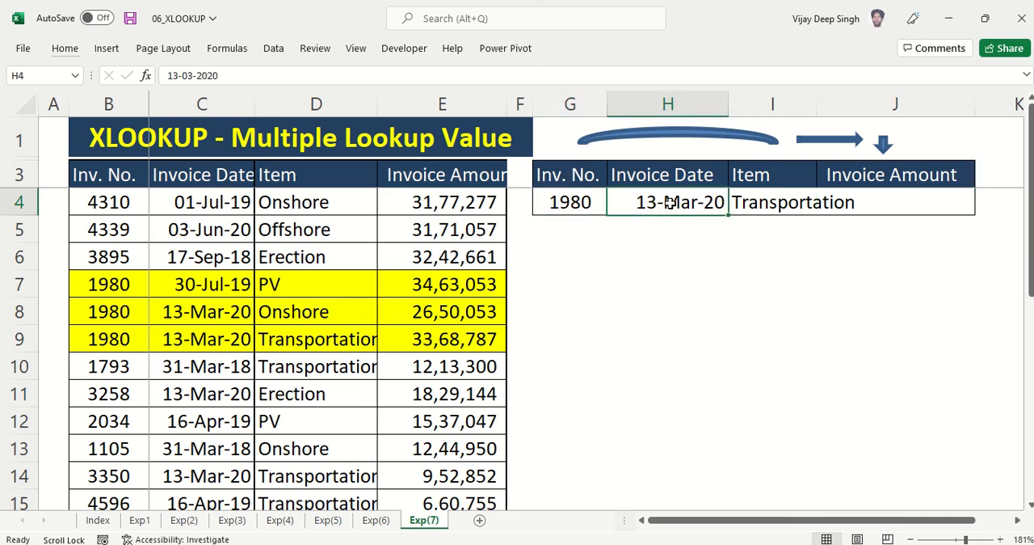
pyautogui.click(768, 203)
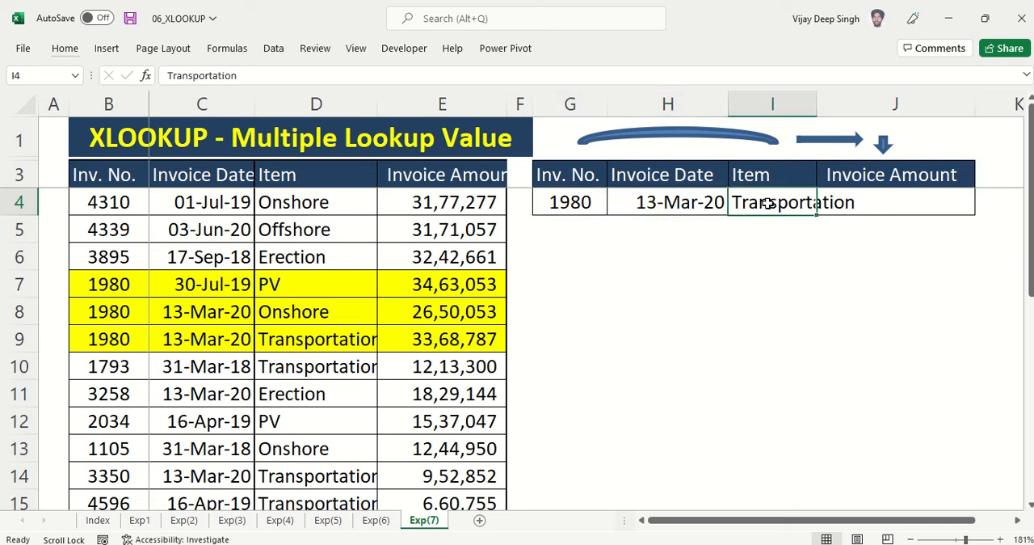
pyautogui.click(899, 209)
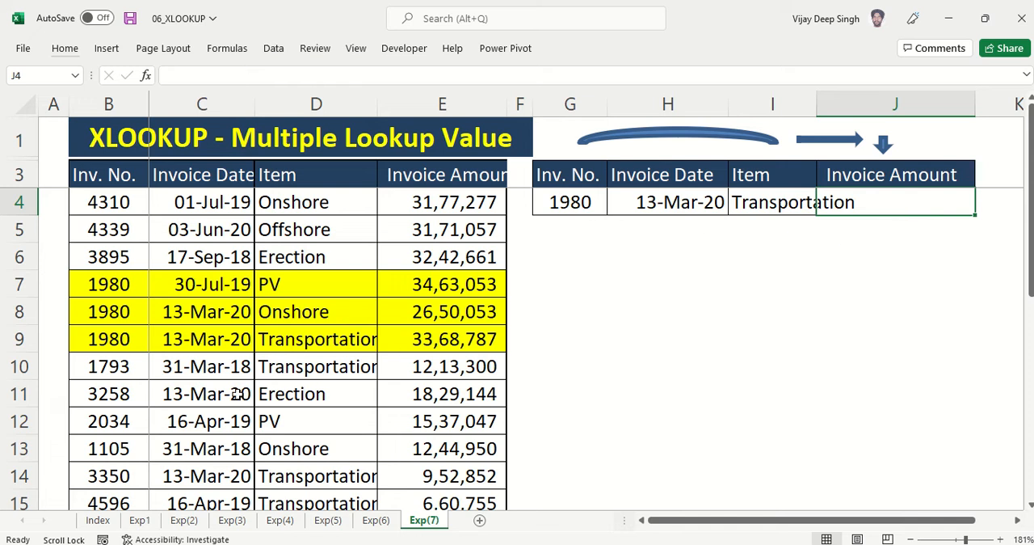
pyautogui.click(549, 209)
pyautogui.moveTo(115, 282); pyautogui.dragTo(118, 341)
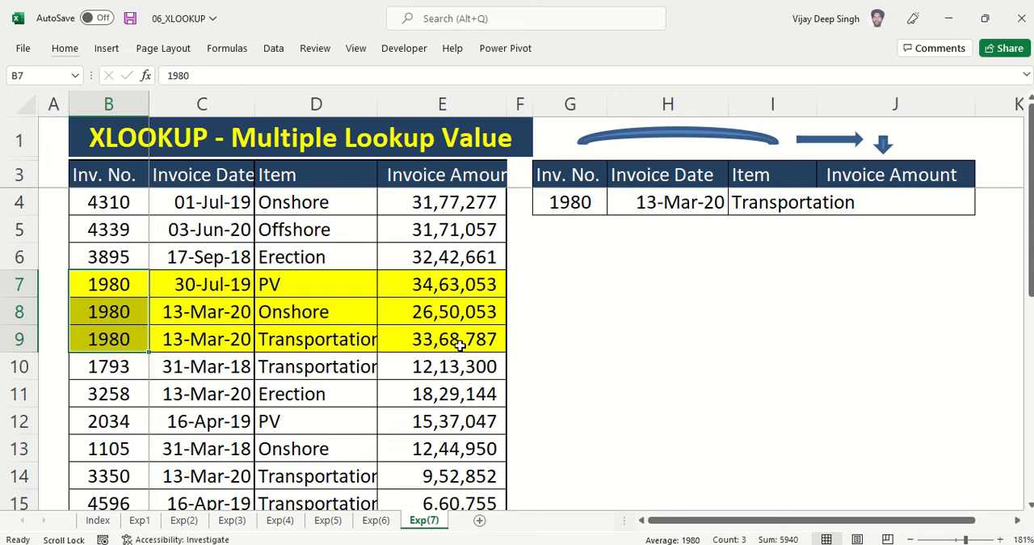
pyautogui.click(435, 285)
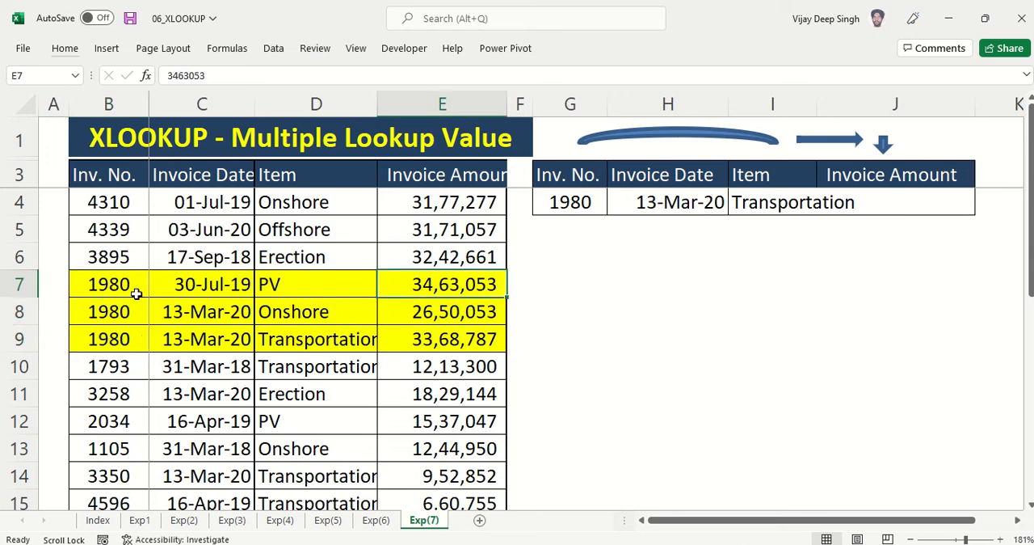
pyautogui.click(677, 200)
pyautogui.moveTo(193, 316); pyautogui.dragTo(211, 341)
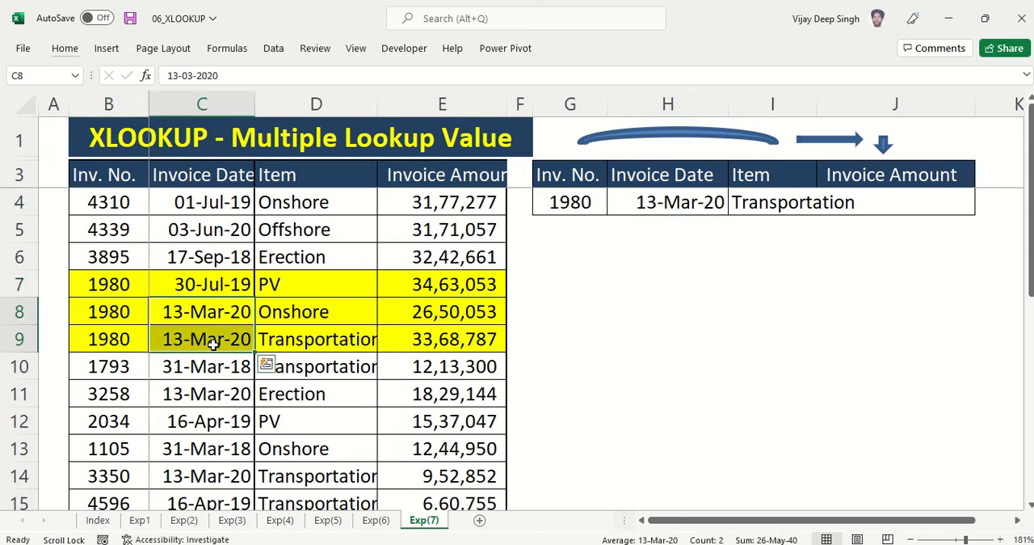
pyautogui.click(562, 211)
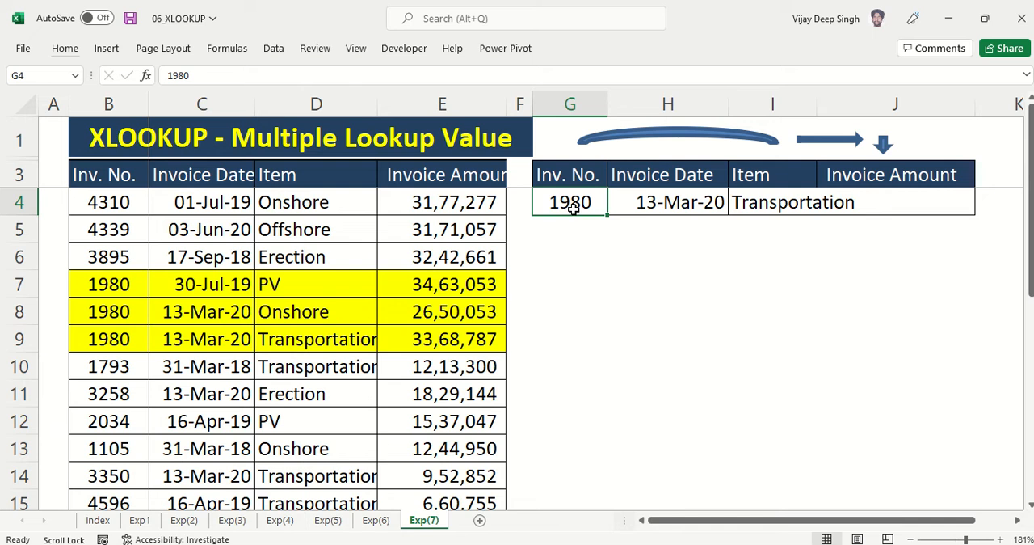
pyautogui.click(665, 208)
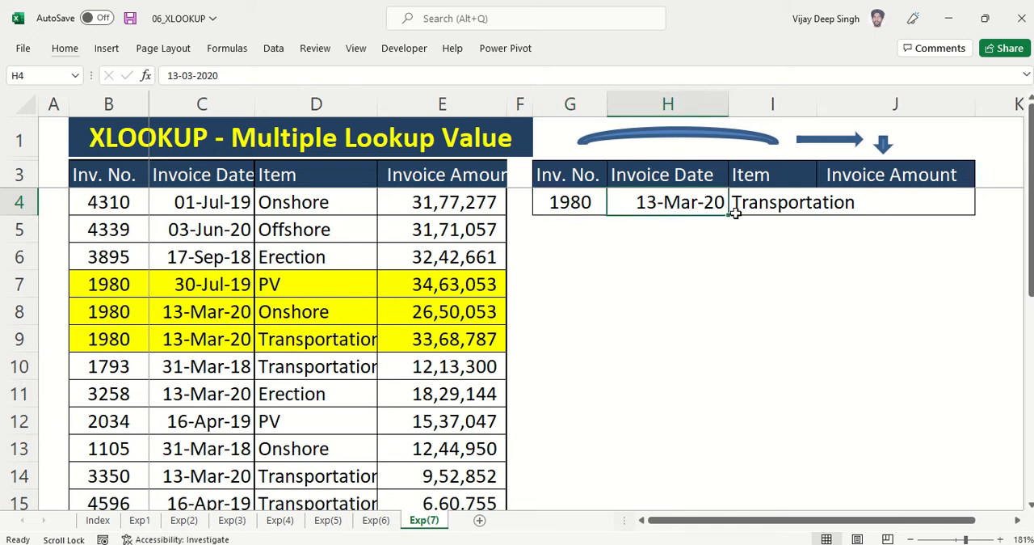
pyautogui.click(769, 202)
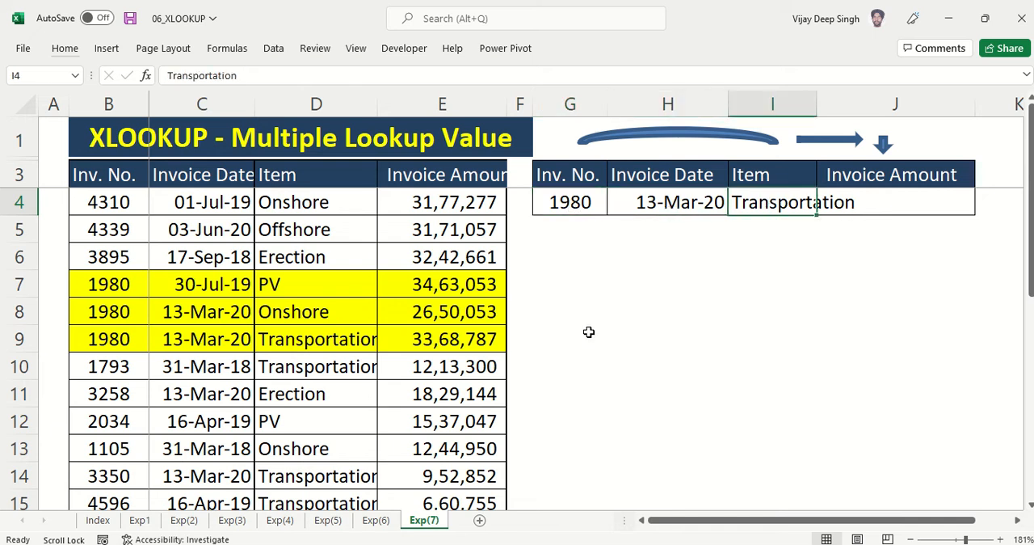
pyautogui.click(465, 340)
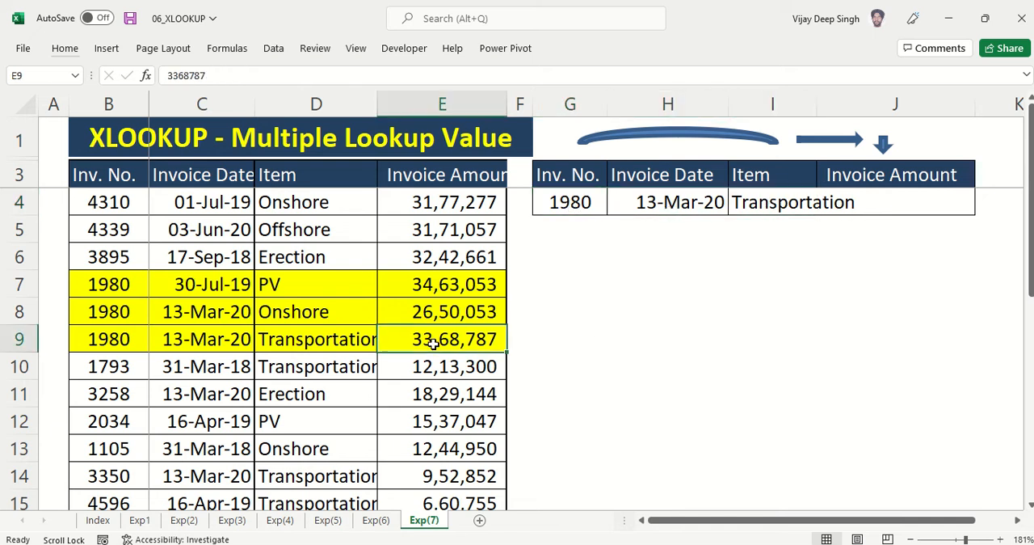
pyautogui.click(879, 202)
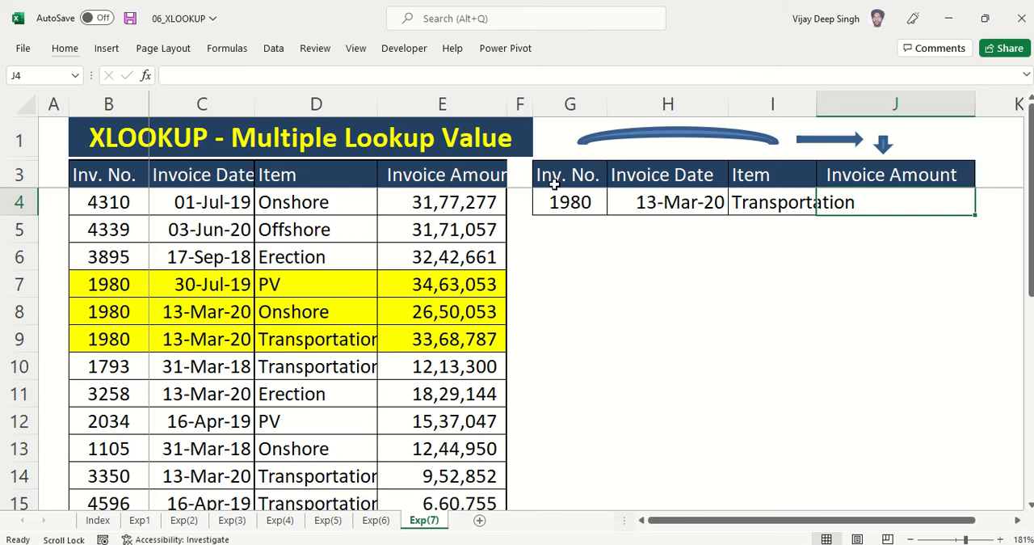
pyautogui.moveTo(564, 175); pyautogui.dragTo(748, 203)
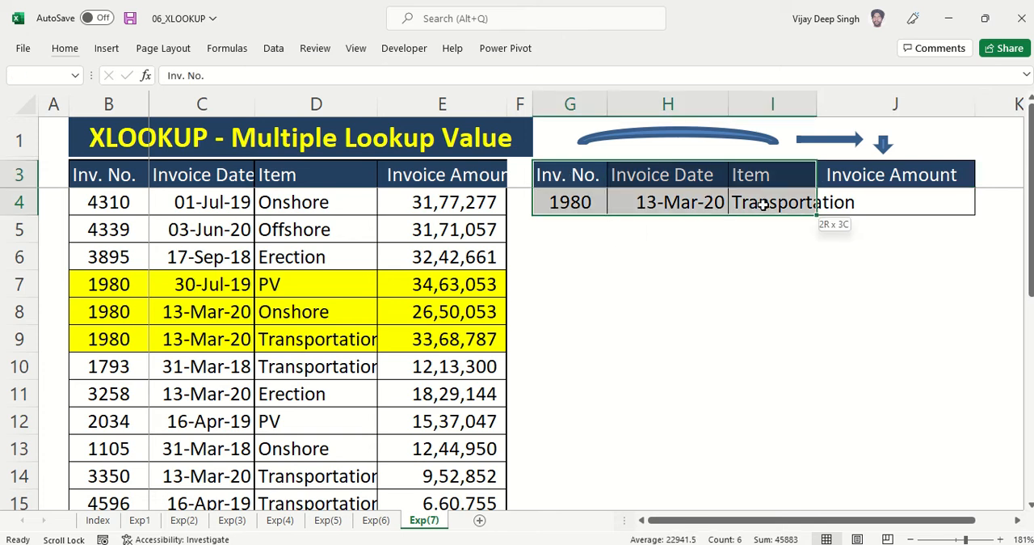
pyautogui.moveTo(575, 203); pyautogui.dragTo(764, 197)
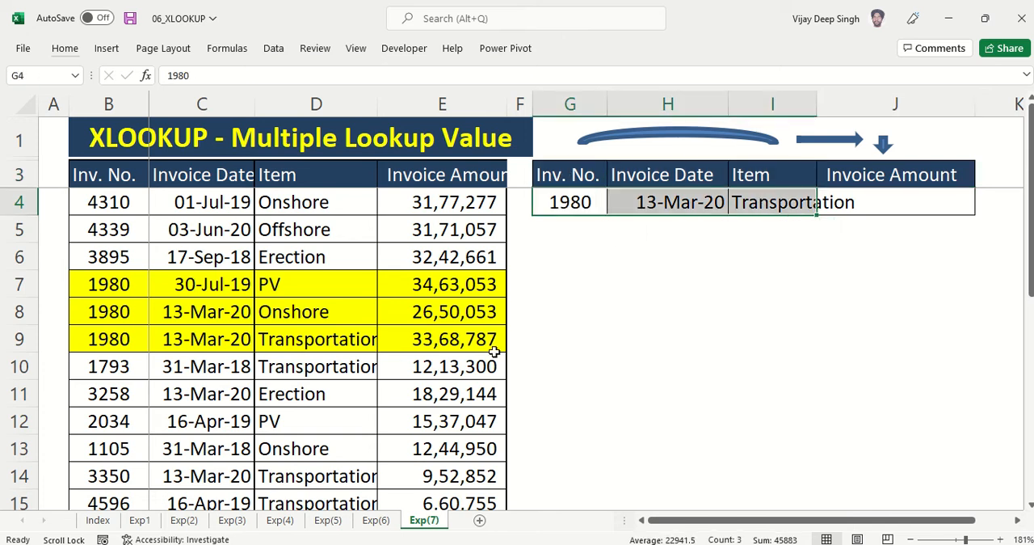
# Begin an XLOOKUP formula in J4 that uses G4&H4&I4 as the combined lookup value
pyautogui.click(929, 204)
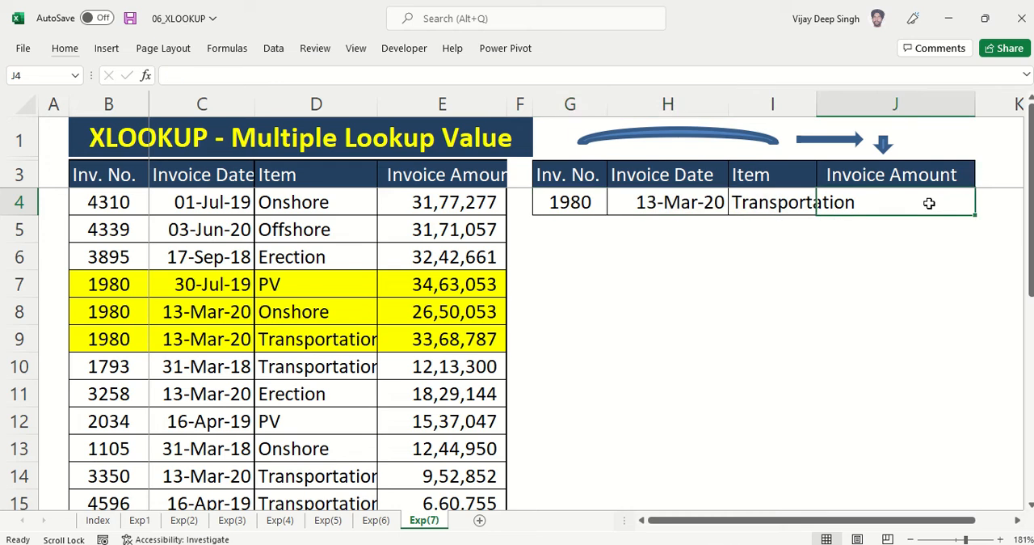
pyautogui.write('=')
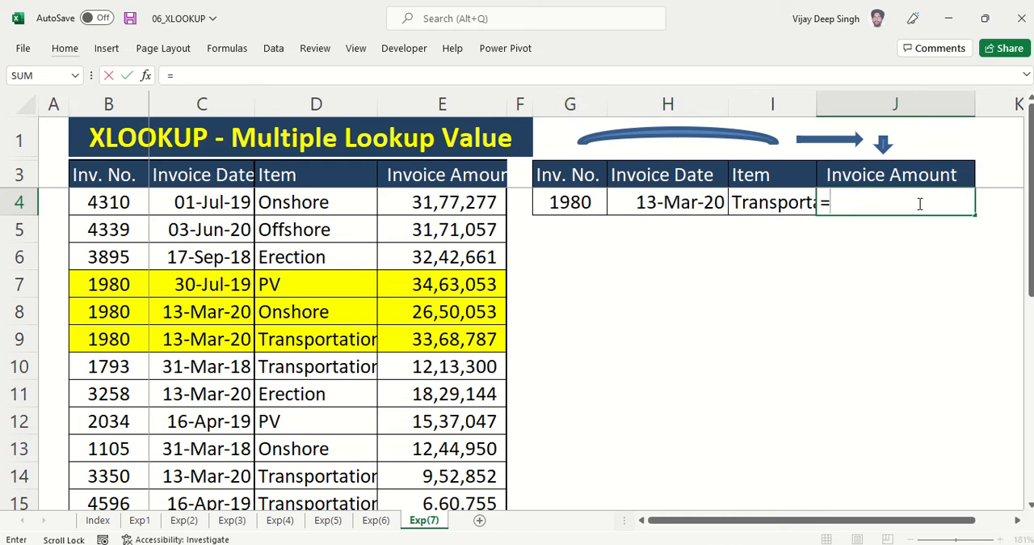
pyautogui.write('X')
pyautogui.press('BackSpace')
pyautogui.write('XLO')
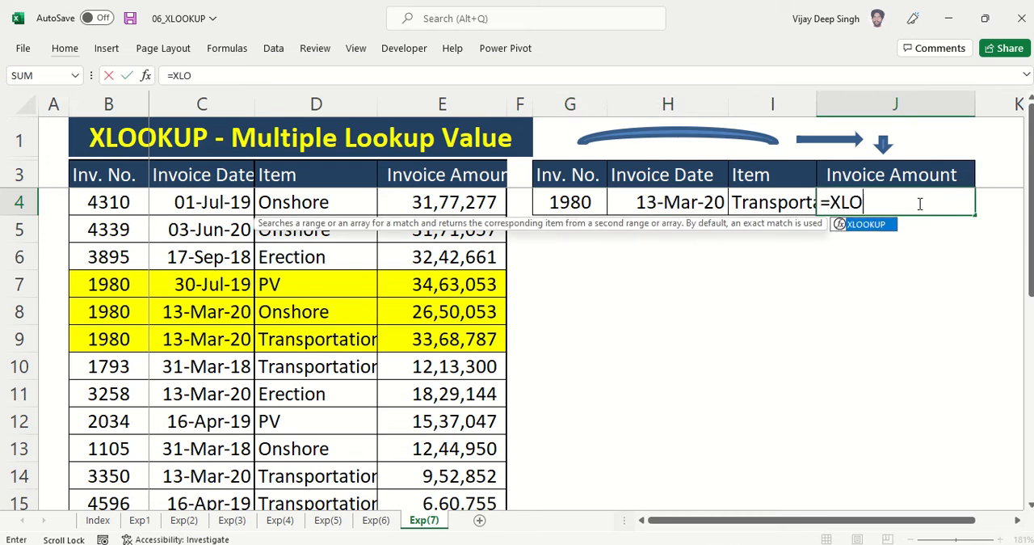
pyautogui.write('OKUP(')
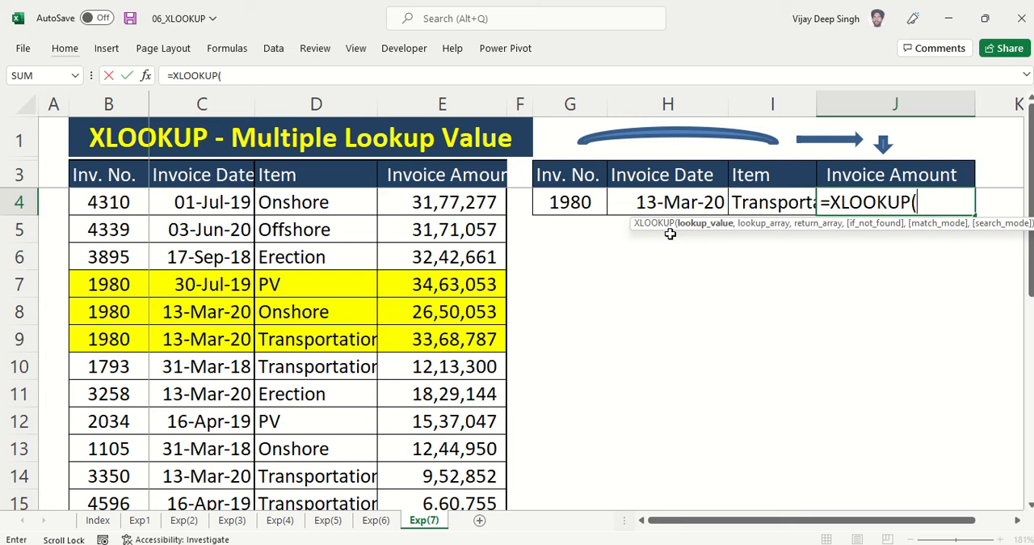
pyautogui.click(568, 204)
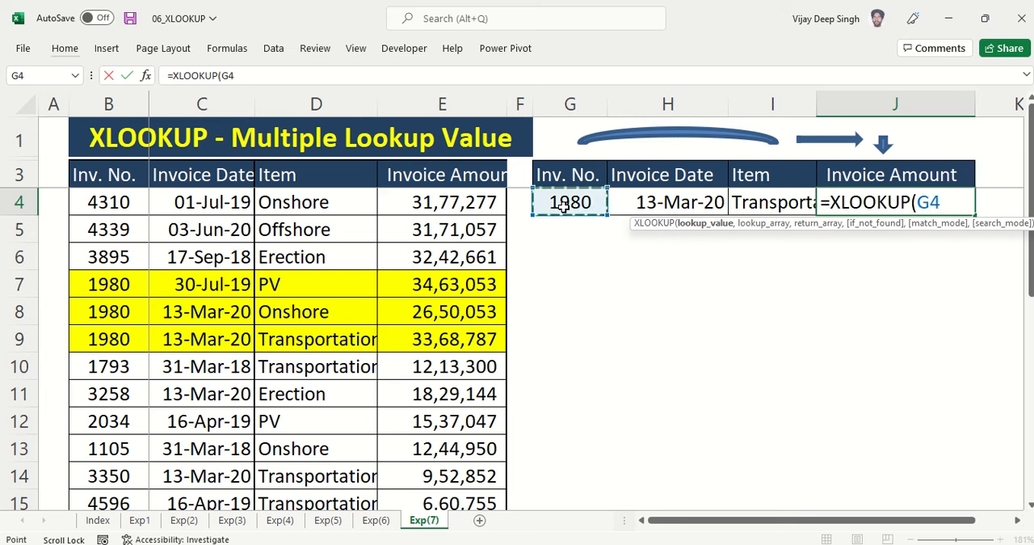
pyautogui.write('&')
pyautogui.click(669, 204)
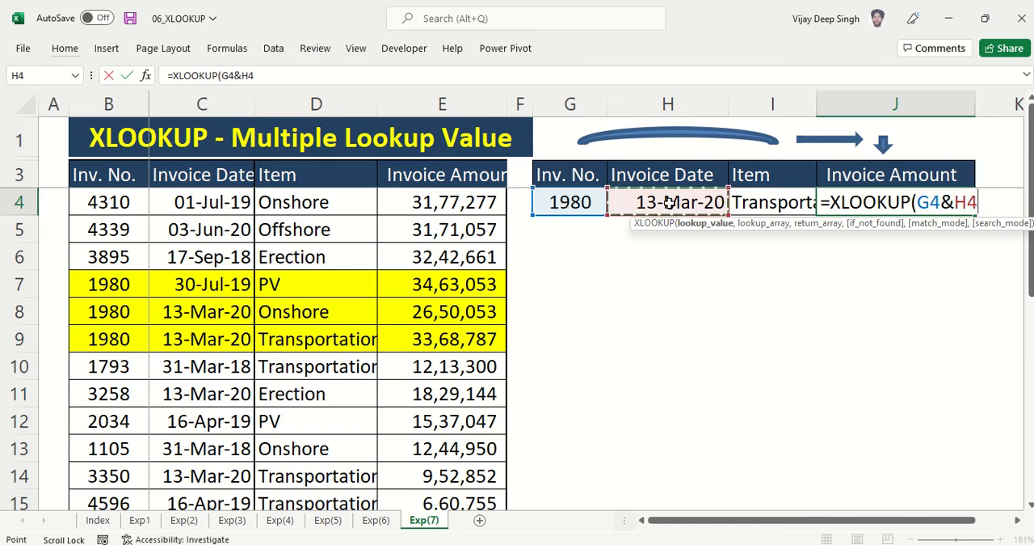
pyautogui.write('&')
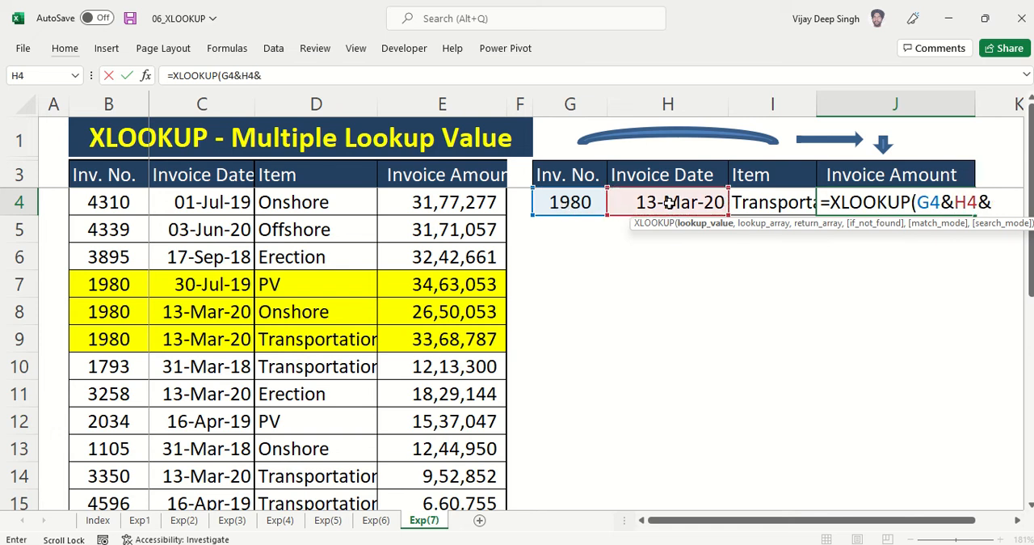
pyautogui.click(759, 202)
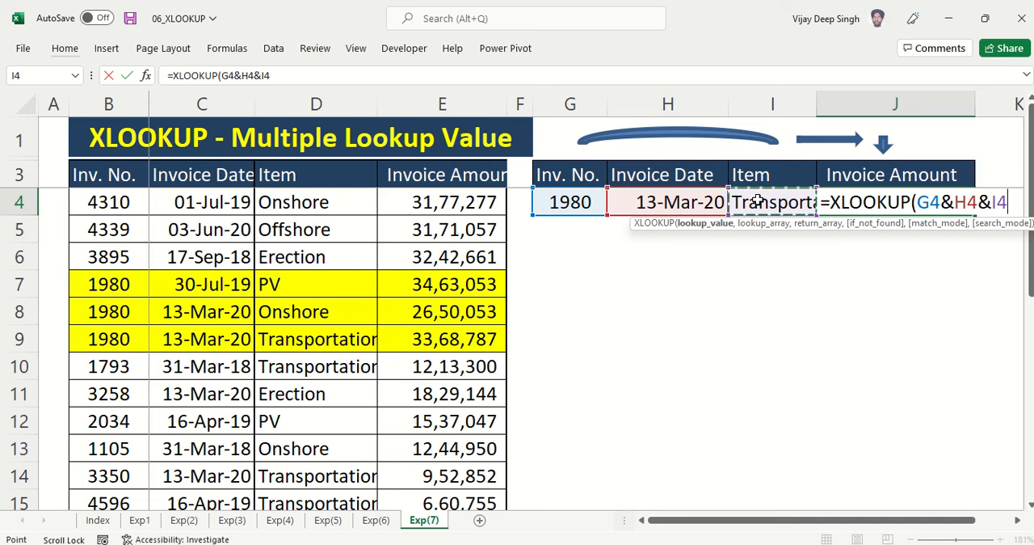
pyautogui.write(',')
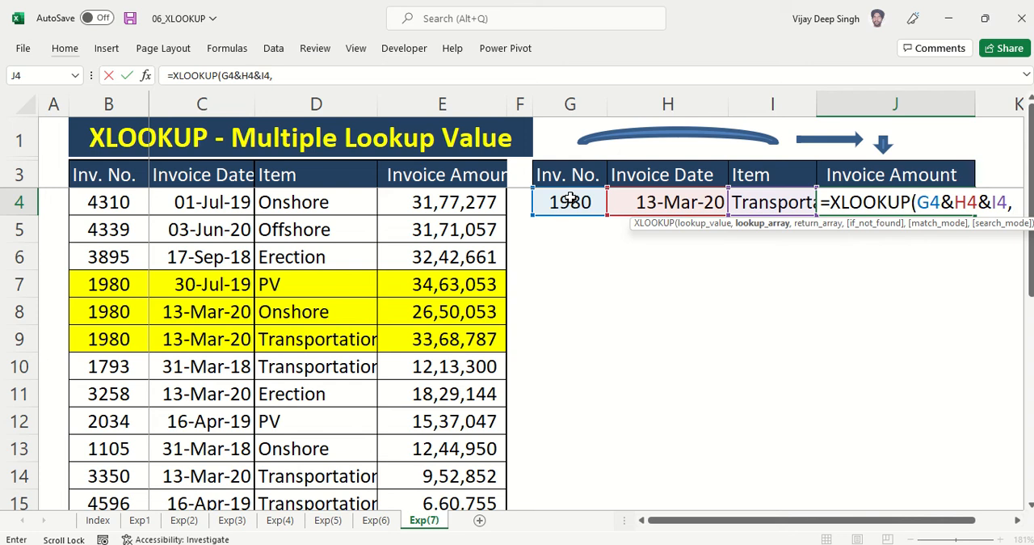
# Enter the Inv. No. column as the absolute lookup array $B$3:$B$27, followed by the & operator
pyautogui.click(119, 170)
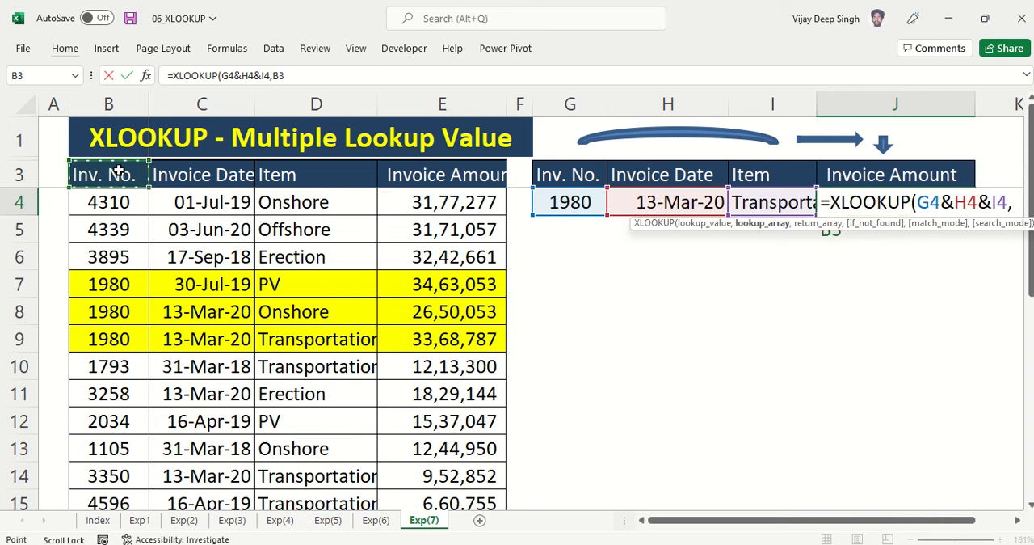
pyautogui.hotkey('ctrl', 'shift', 'Down')
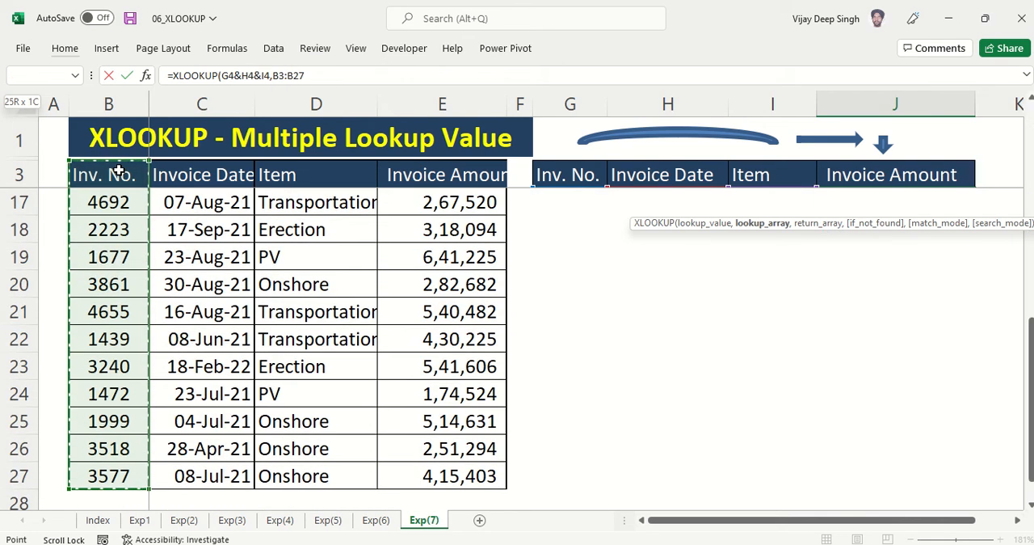
pyautogui.scroll(5, 191, 189)
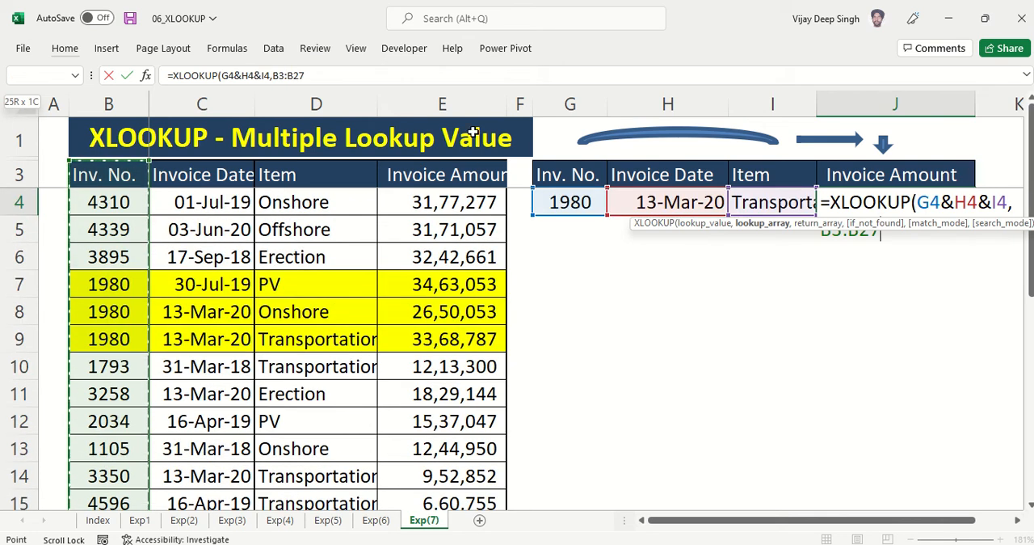
pyautogui.click(311, 75)
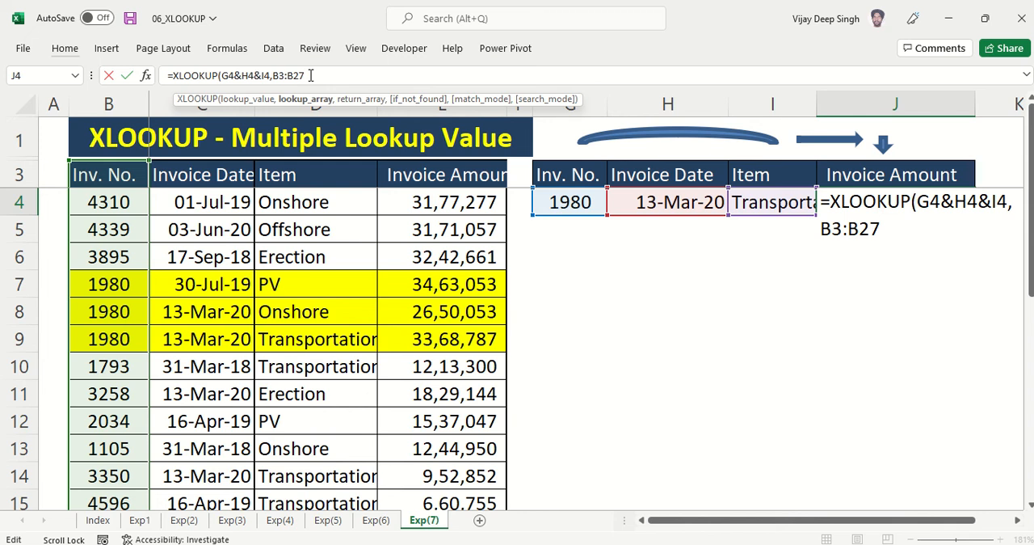
pyautogui.press('F4')
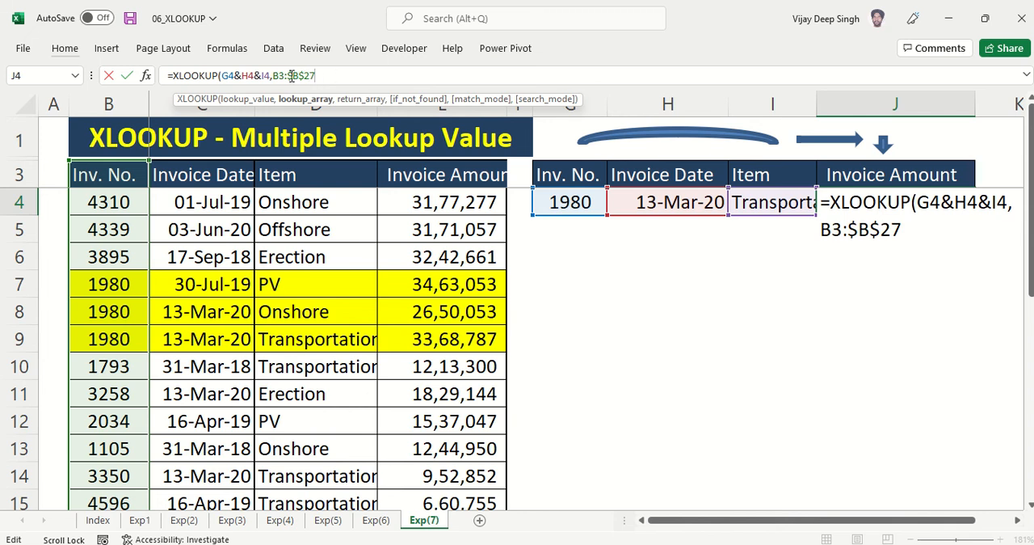
pyautogui.doubleClick(281, 75)
pyautogui.press('F4')
pyautogui.click(341, 74)
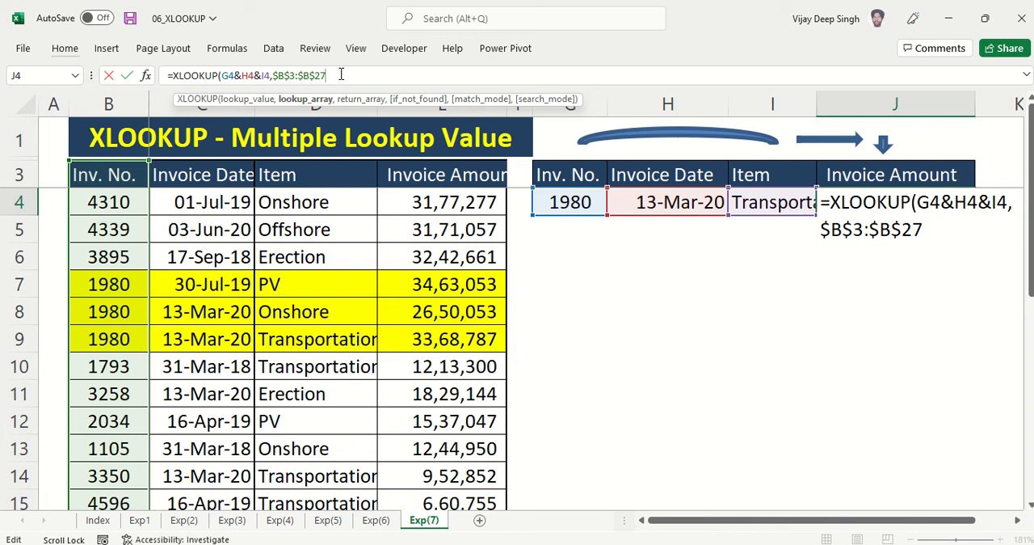
pyautogui.write('&')
pyautogui.click(218, 174)
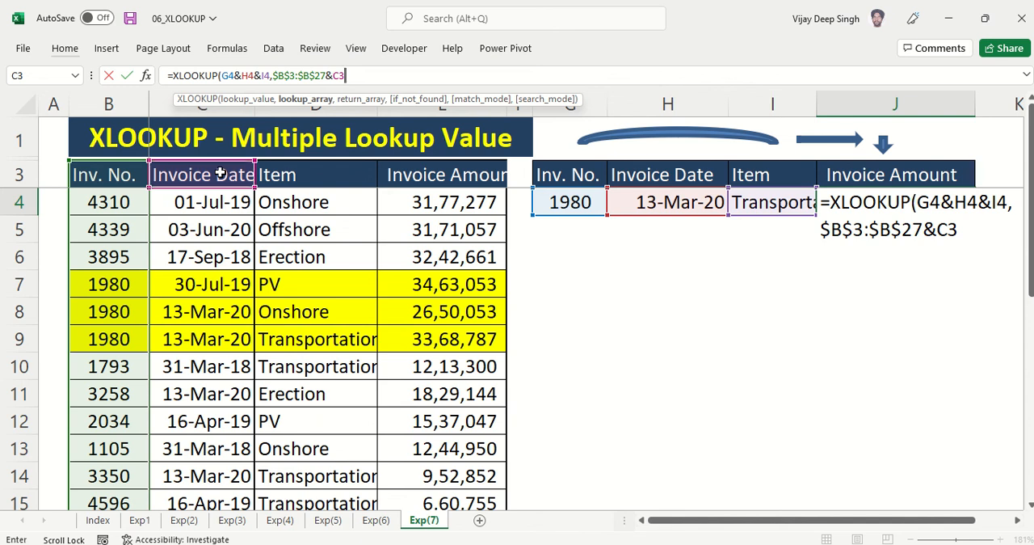
pyautogui.write('+')
pyautogui.hotkey('ctrl', 'shift', 'Down')
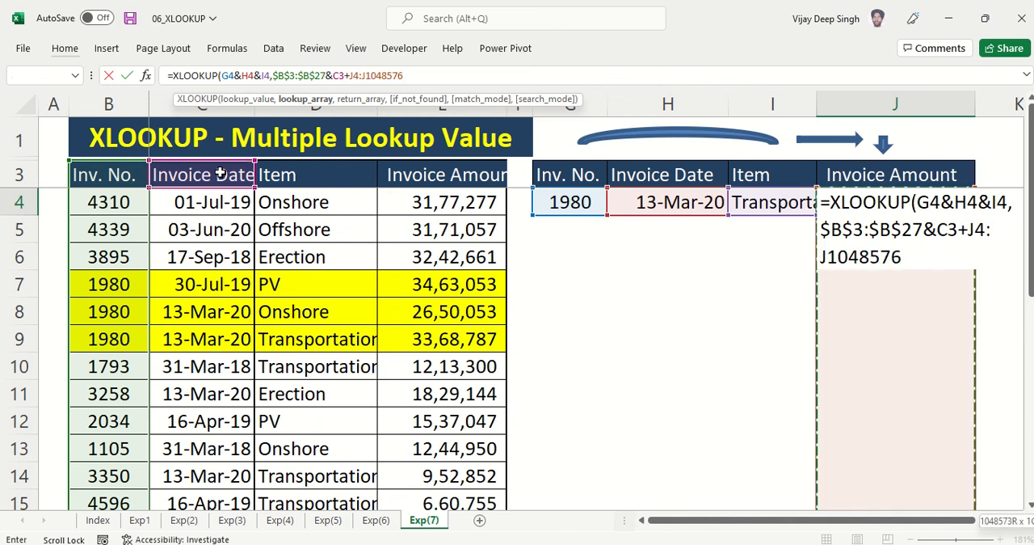
pyautogui.press('BackSpace')
pyautogui.press('BackSpace')
pyautogui.press('BackSpace')
pyautogui.press('BackSpace')
pyautogui.press('BackSpace')
pyautogui.press('BackSpace')
pyautogui.press('BackSpace')
pyautogui.press('BackSpace')
pyautogui.press('BackSpace')
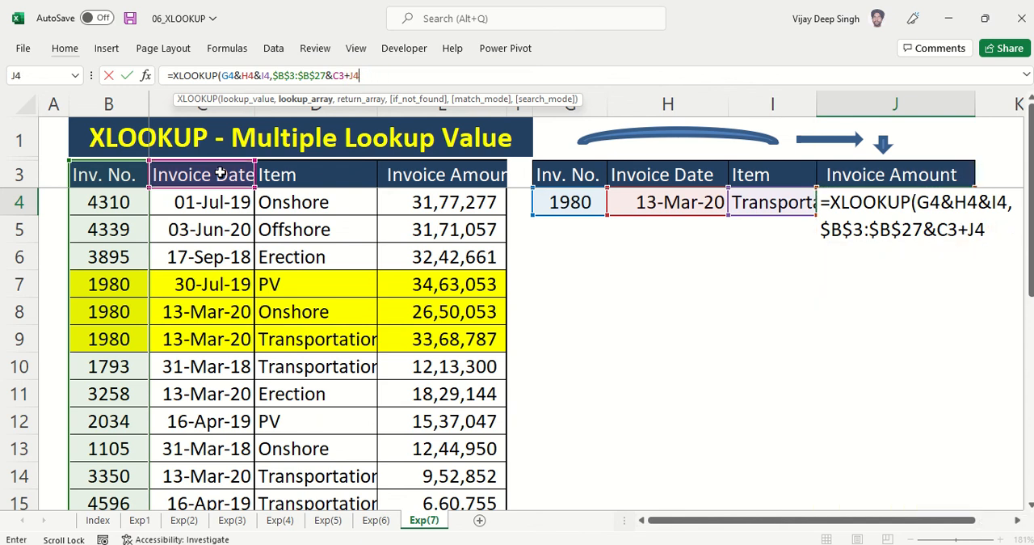
pyautogui.press('BackSpace')
pyautogui.press('BackSpace')
pyautogui.press('BackSpace')
pyautogui.press('BackSpace')
pyautogui.press('BackSpace')
# Append the Invoice Date column to the lookup array as the absolute range $C$3:$C$27, followed by the & operator
pyautogui.click(220, 173)
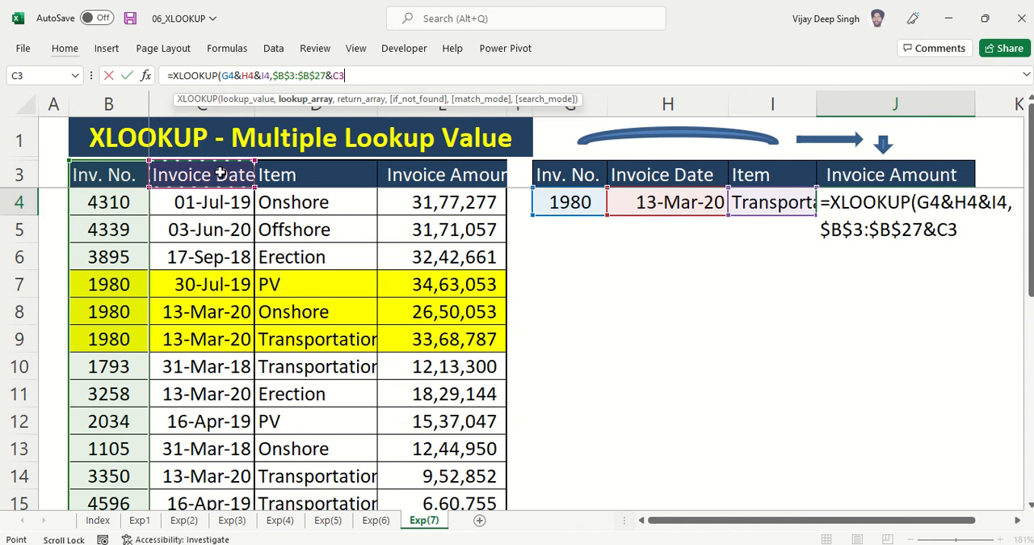
pyautogui.hotkey('ctrl', 'shift', 'Down')
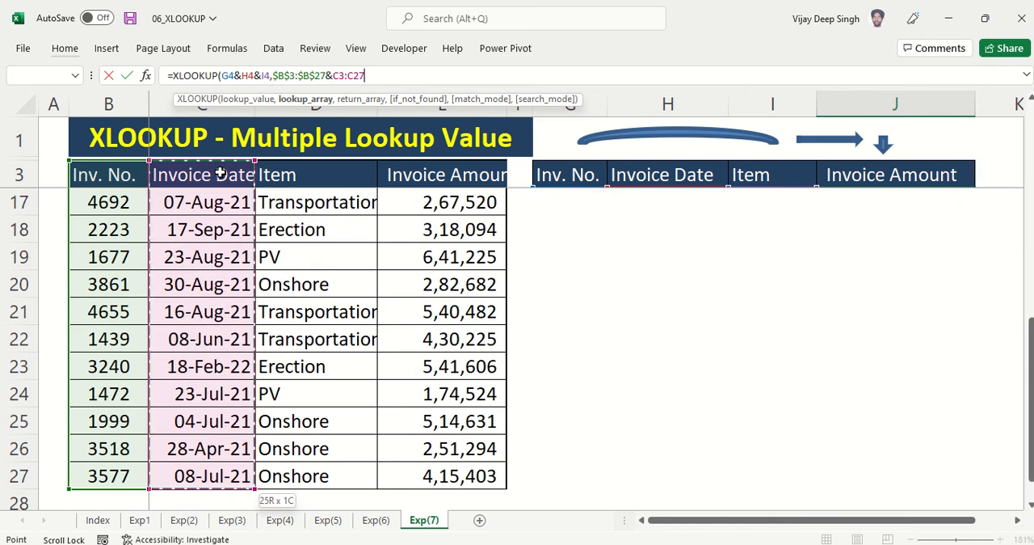
pyautogui.press('F4')
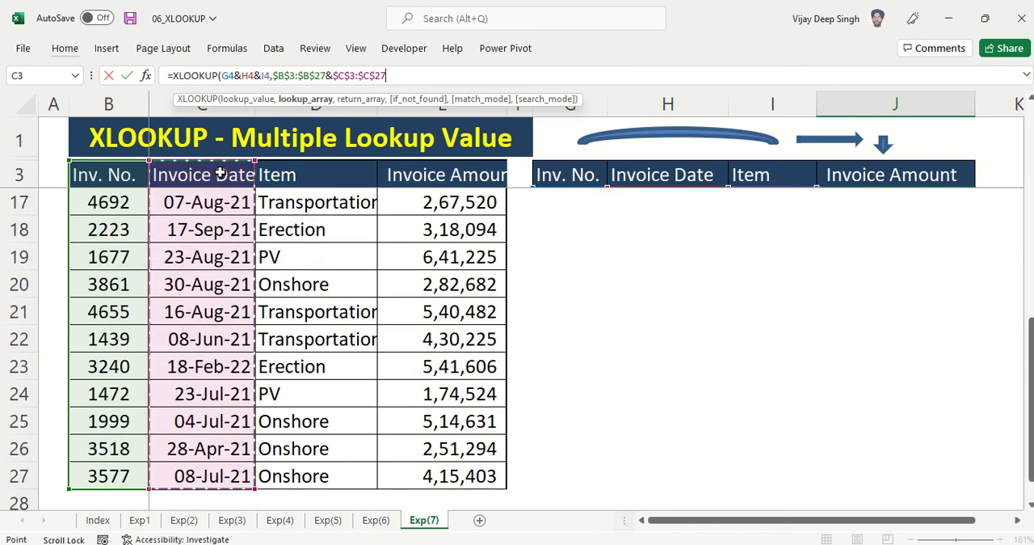
pyautogui.write('&')
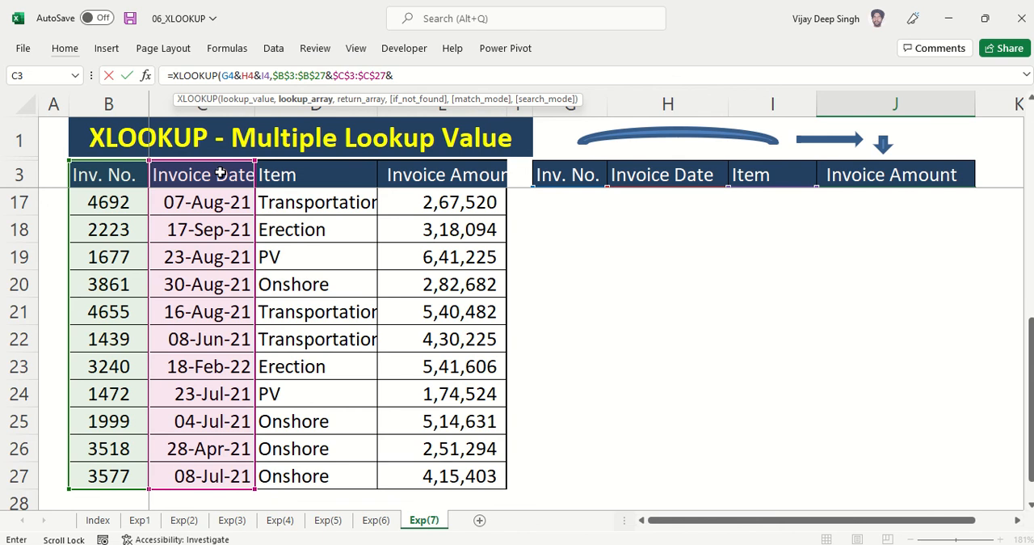
# Complete the lookup array with the Item column as the absolute range $D$3:$D$27 and move on to the return array argument
pyautogui.click(303, 174)
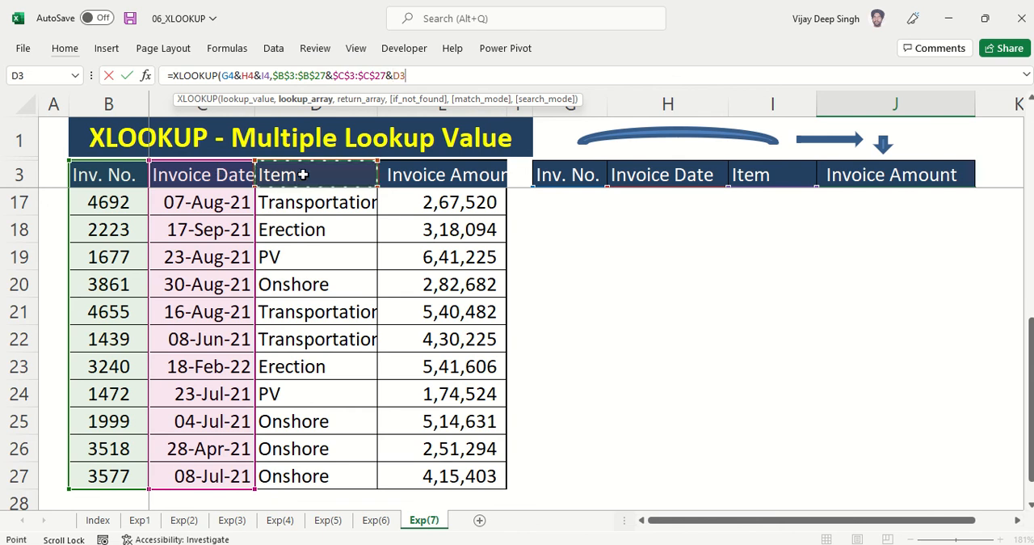
pyautogui.hotkey('ctrl', 'shift', 'Down')
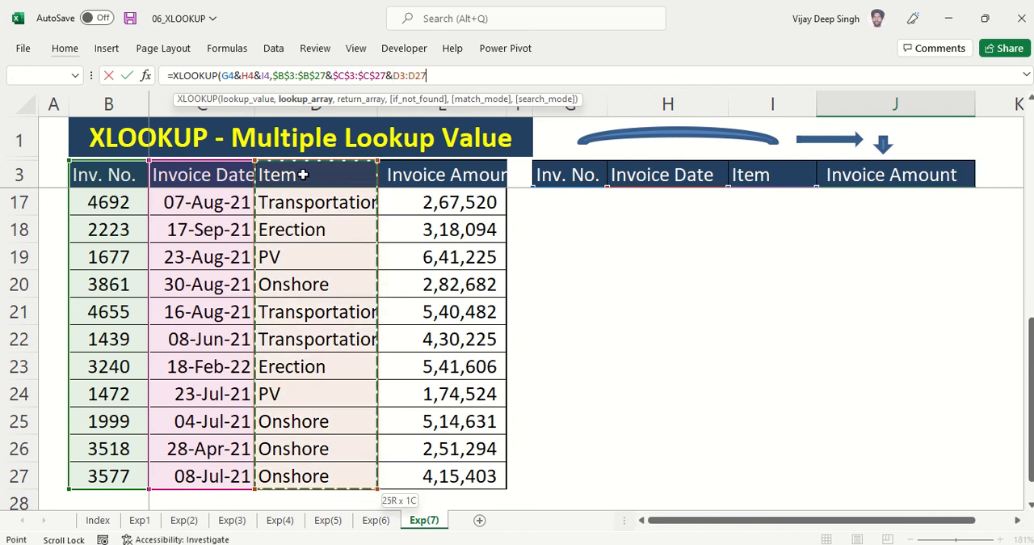
pyautogui.press('F4')
pyautogui.write(',')
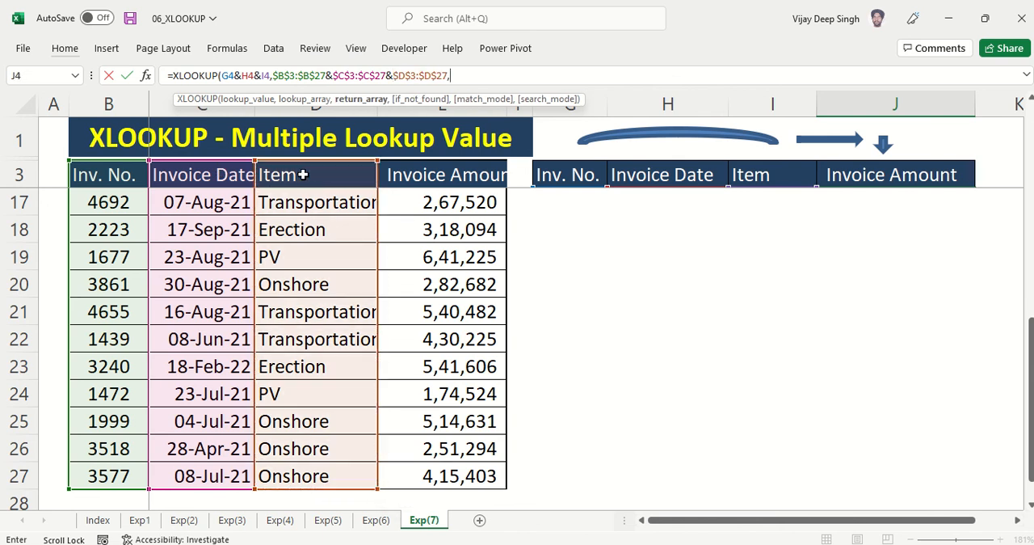
# Set the Invoice Amount column $E$3:$E$27 as the absolute return array and complete the XLOOKUP formula in J4
pyautogui.scroll(5, 411, 270)
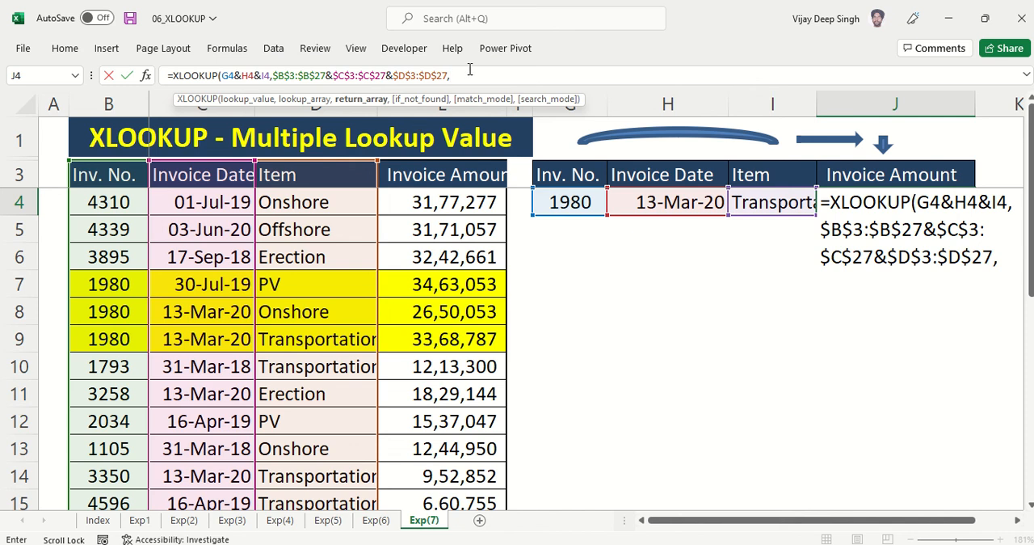
pyautogui.click(451, 176)
pyautogui.hotkey('ctrl', 'shift', 'Down')
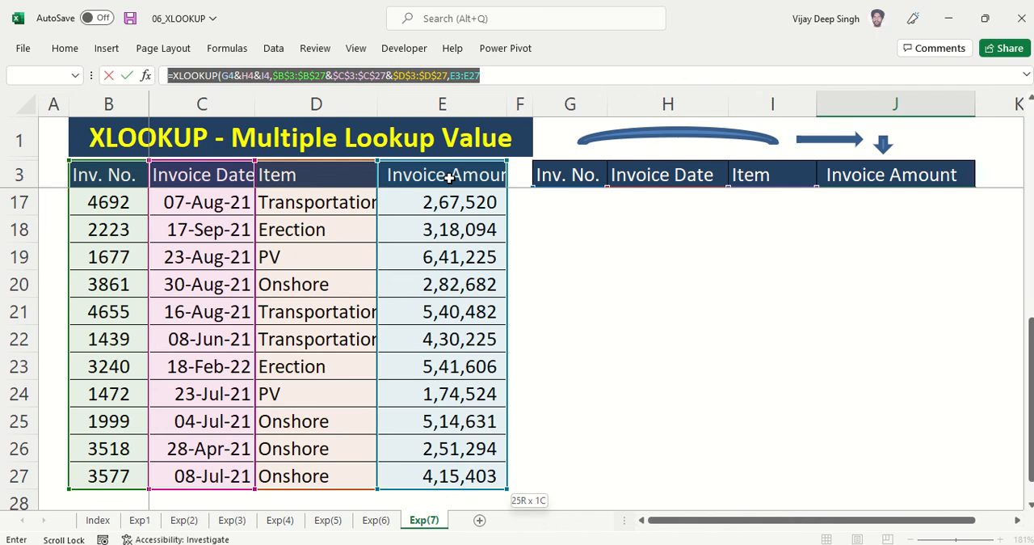
pyautogui.click(483, 75)
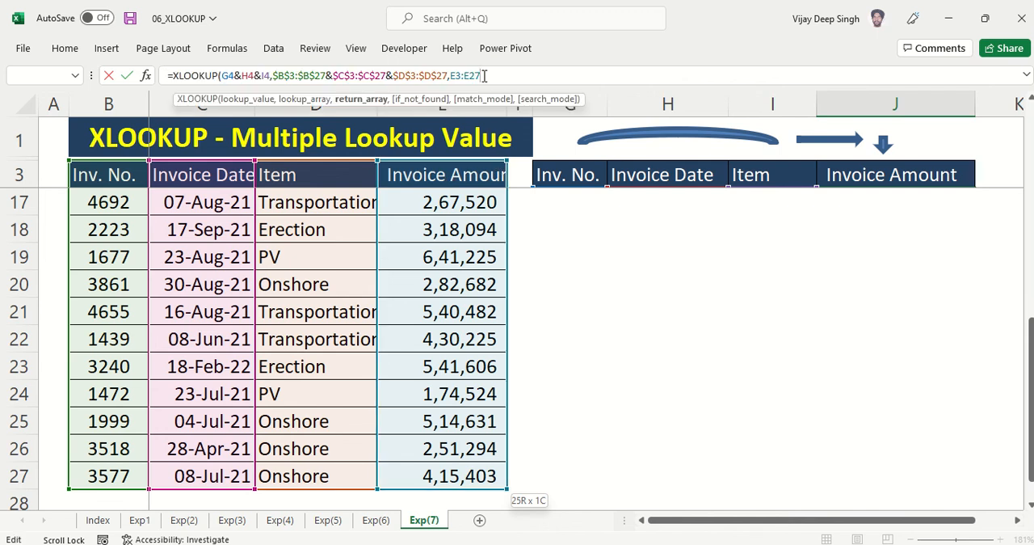
pyautogui.press('F4')
pyautogui.click(459, 75)
pyautogui.press('F4')
pyautogui.write(')')
pyautogui.press('Return')
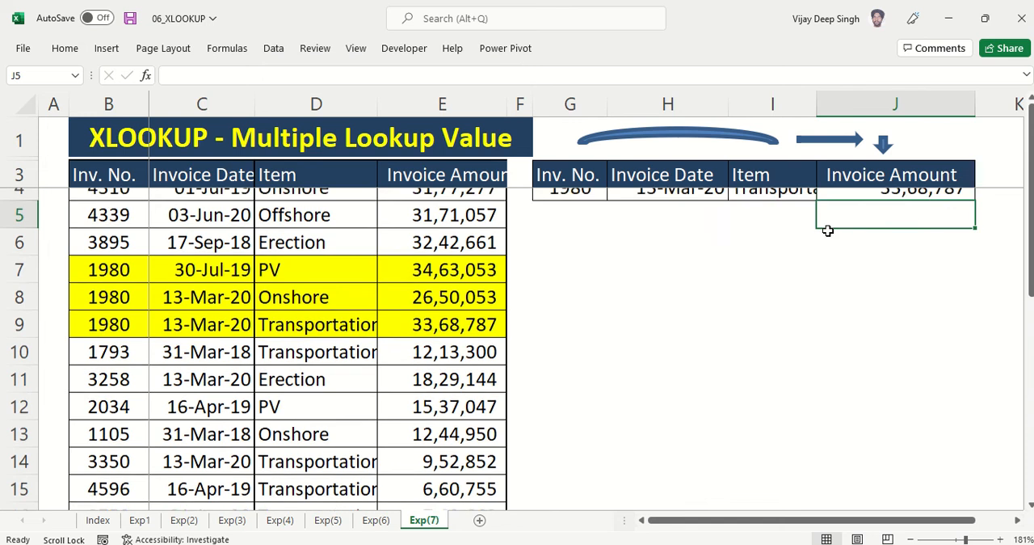
# Compare the J4 result and the item in I4 with the Transportation entry in row 9 of the invoice table
pyautogui.click(861, 202)
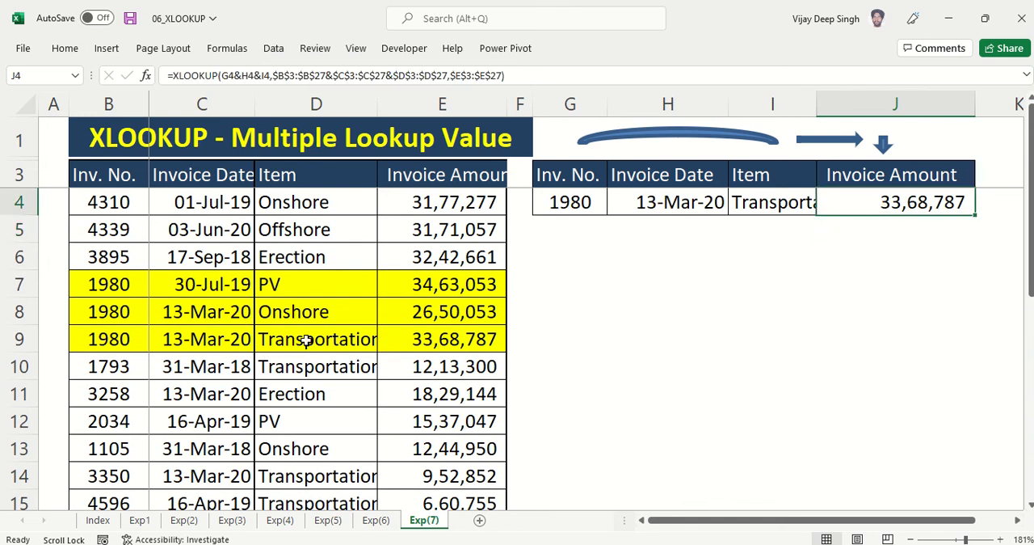
pyautogui.moveTo(342, 340); pyautogui.dragTo(485, 339)
pyautogui.click(779, 203)
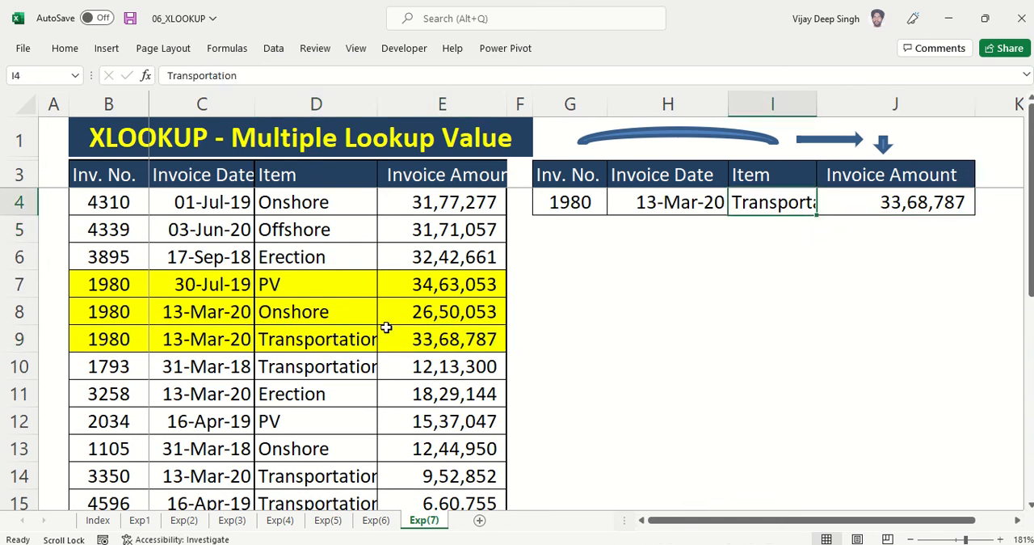
# Test the formula by copying Onshore from D8 into I4 as a value and checking the amount in J4
pyautogui.click(327, 313)
pyautogui.hotkey('ctrl', 'c')
pyautogui.click(772, 203)
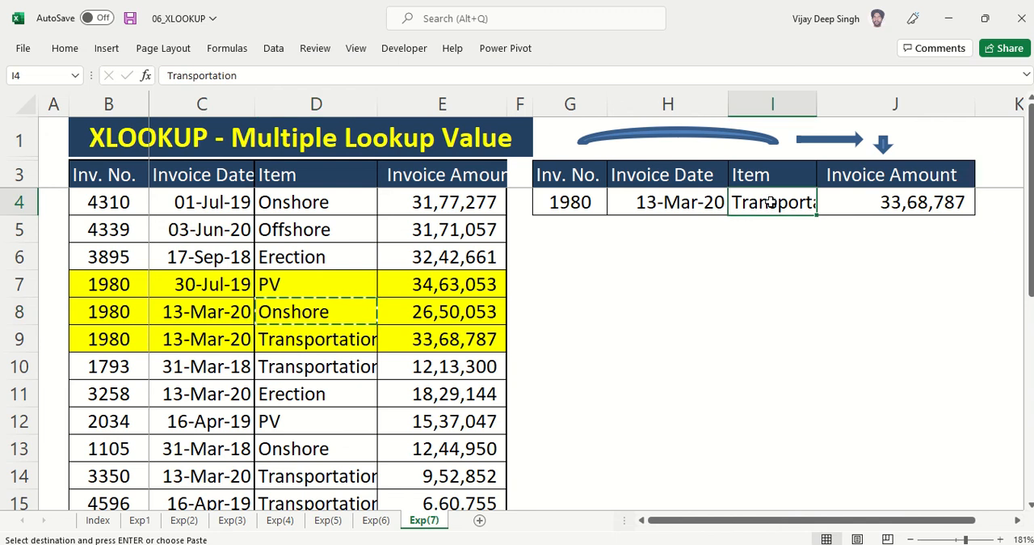
pyautogui.hotkey('ctrl', 'alt', 'v')
pyautogui.press('v')
pyautogui.press('Return')
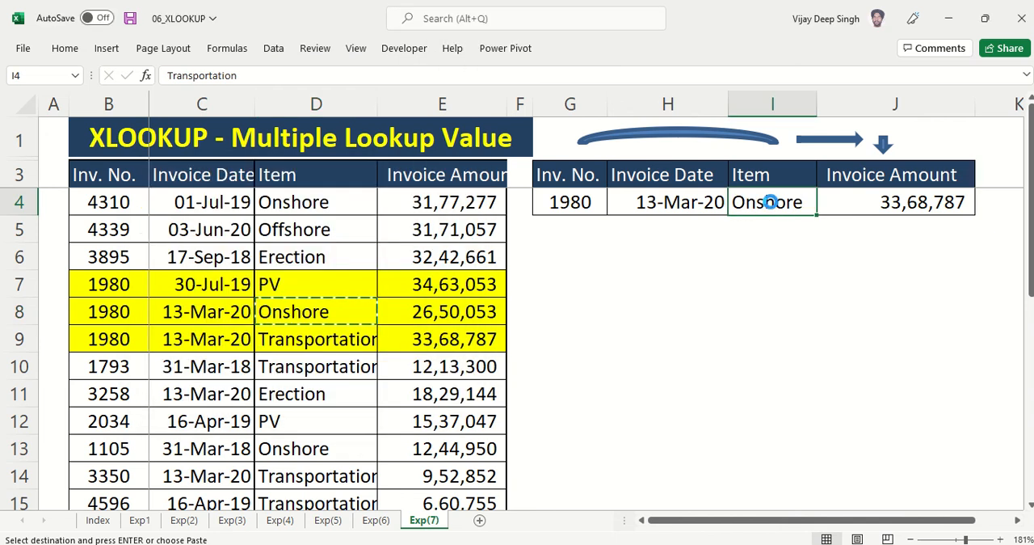
pyautogui.click(897, 205)
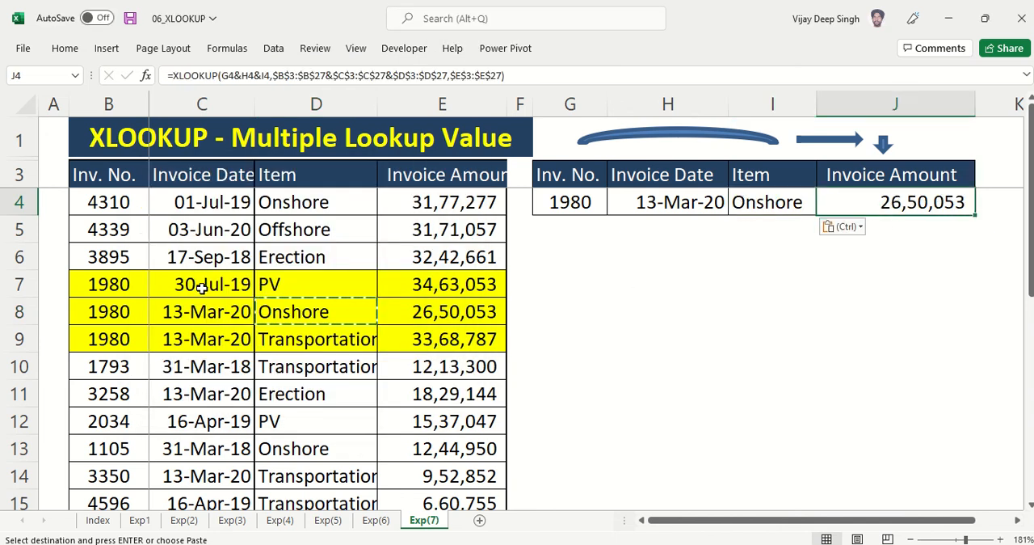
# Copy the invoice date and item from C7:D7 into H4:I4 as values, replacing the criteria with 30-Jul-19 and PV
pyautogui.moveTo(201, 289); pyautogui.dragTo(287, 282)
pyautogui.press('Escape')
pyautogui.hotkey('ctrl', 'c')
pyautogui.click(642, 205)
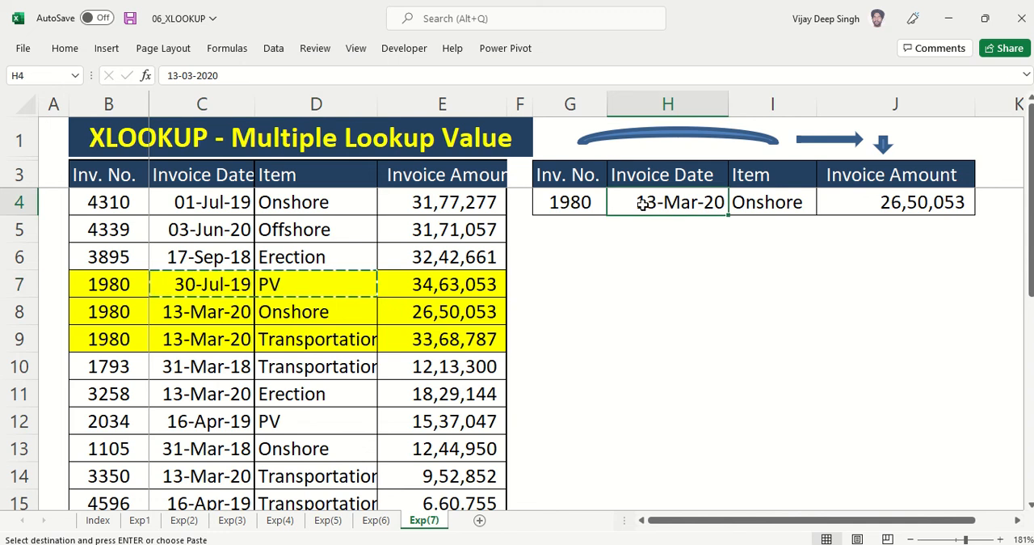
pyautogui.press('s')
pyautogui.press('v')
pyautogui.press('Return')
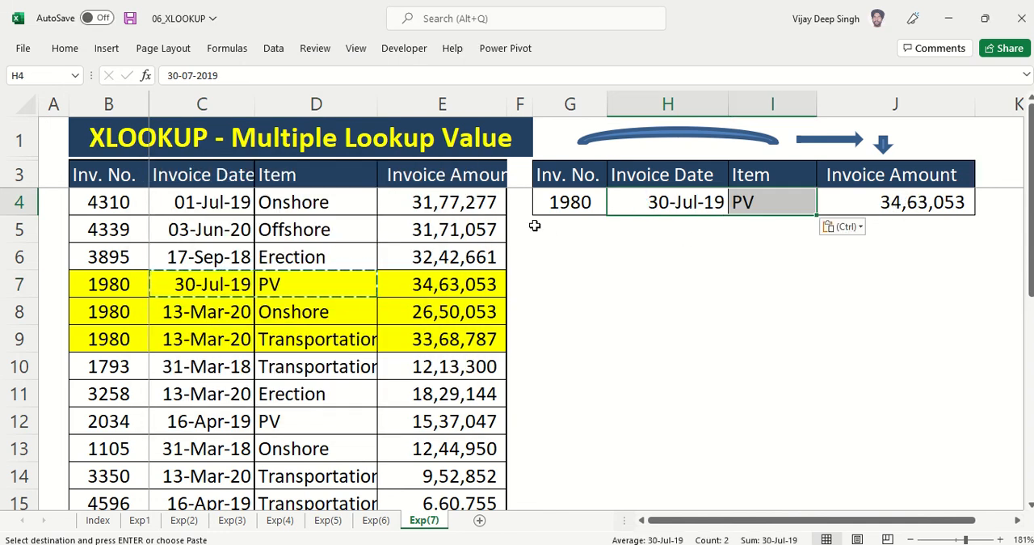
# Open the XLOOKUP formula in J4 to review its arguments and referenced ranges
pyautogui.click(927, 209)
pyautogui.press('F2')
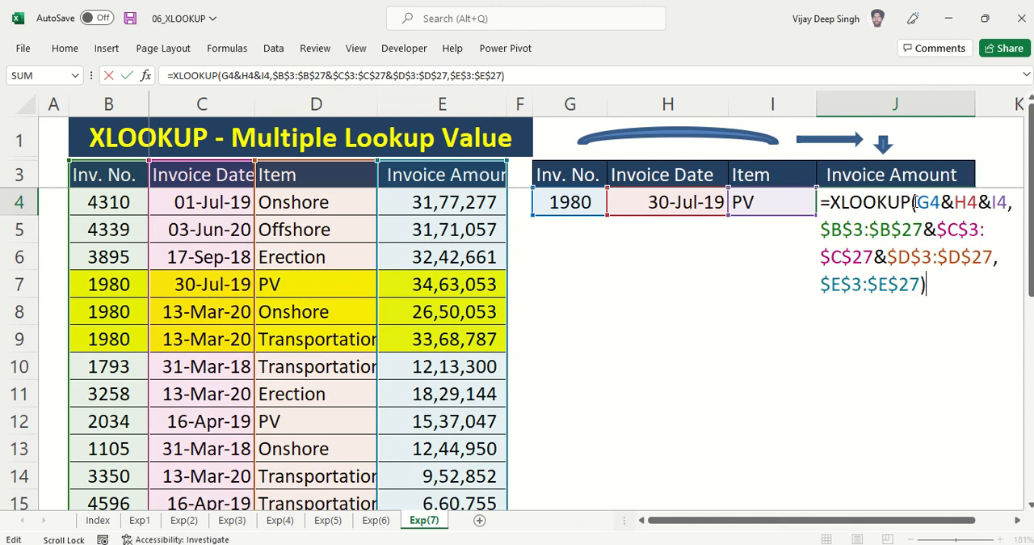